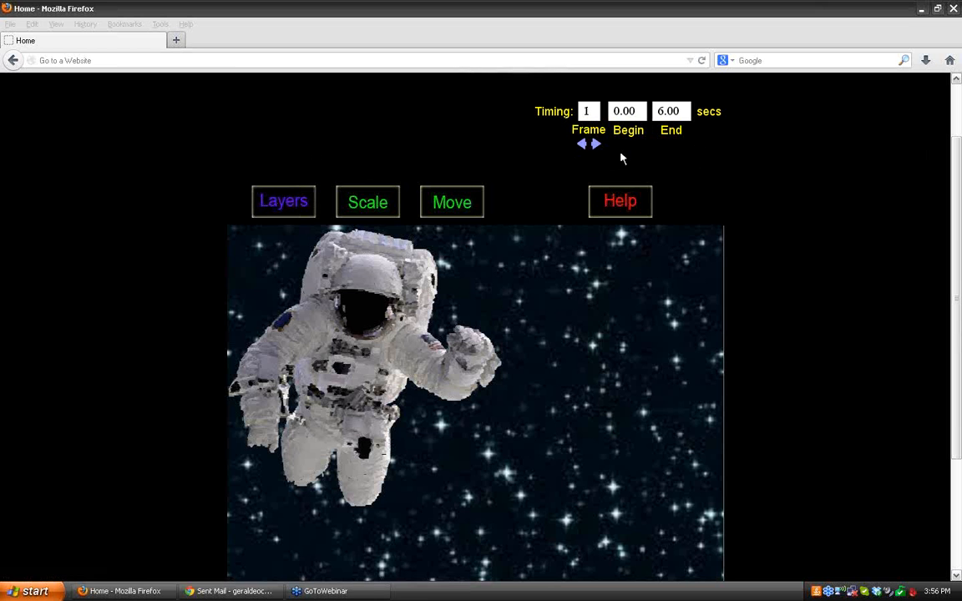
Step: Scale the astronaut to 0.5 at both the beginning and the ending of frame 1
{"action": "left_click", "coordinate": [373, 207]}
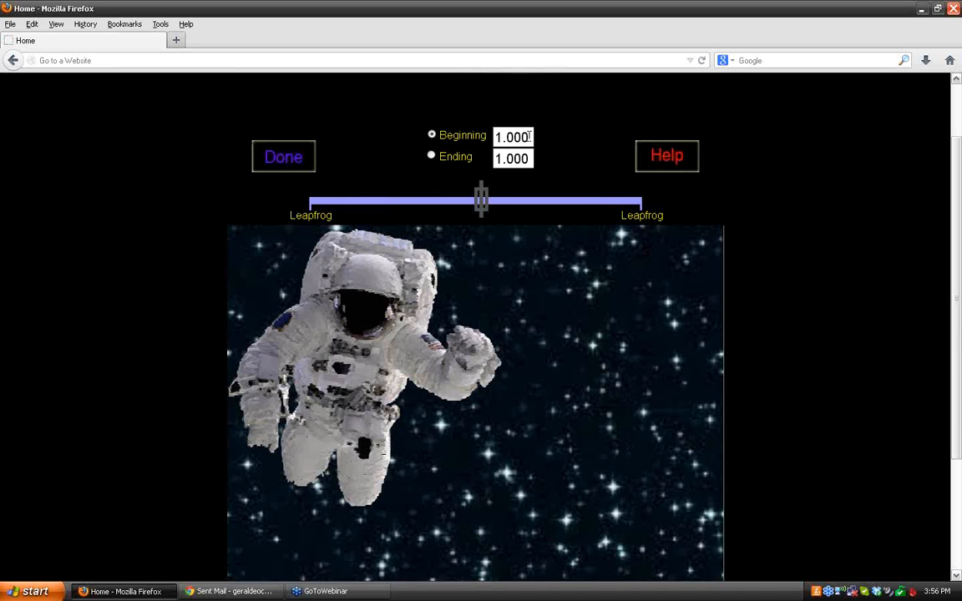
{"action": "left_click_drag", "start_coordinate": [529, 137], "coordinate": [468, 139]}
{"action": "type", "text": ".5"}
{"action": "key", "text": "Return"}
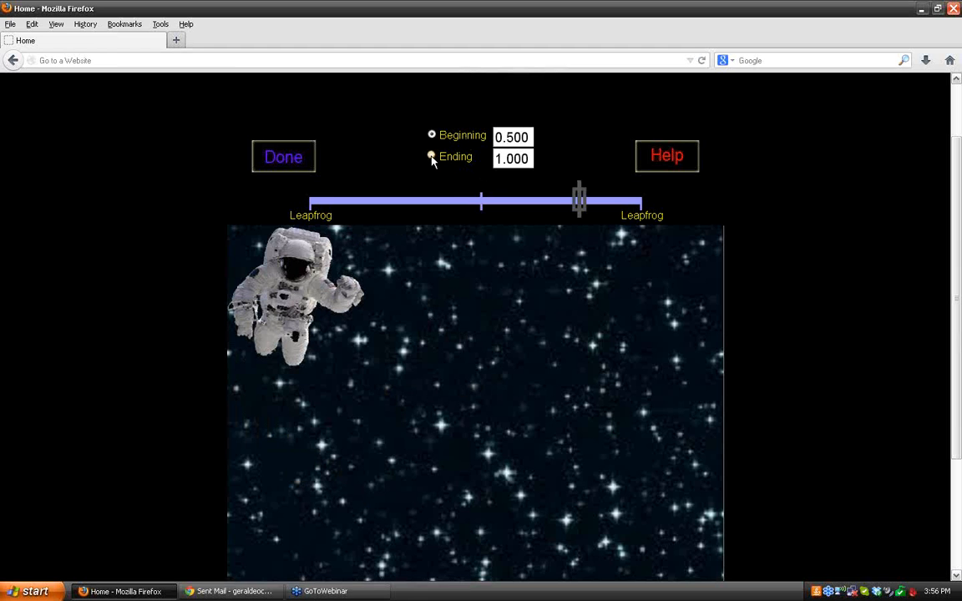
{"action": "left_click", "coordinate": [432, 157]}
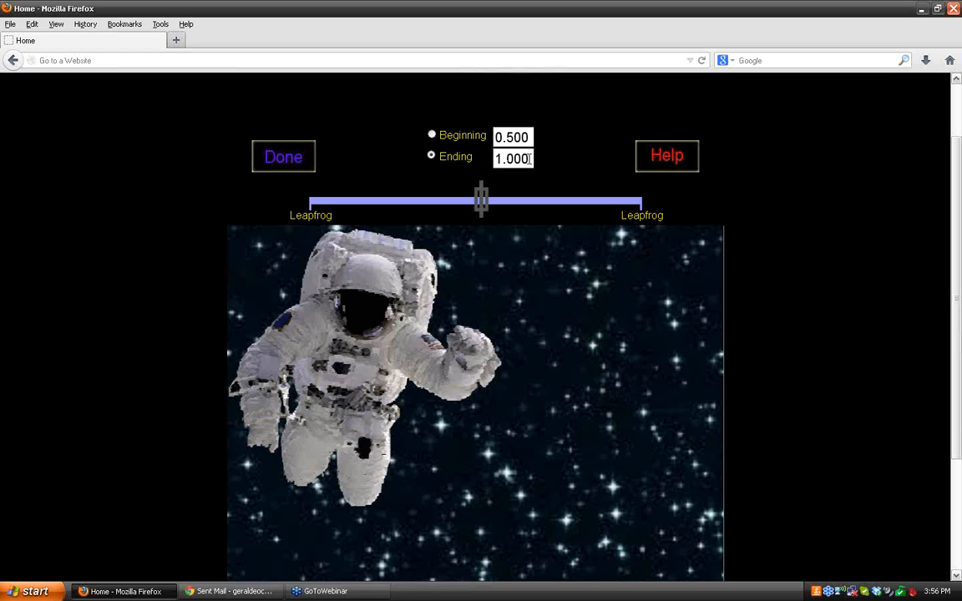
{"action": "left_click_drag", "start_coordinate": [528, 159], "coordinate": [469, 162]}
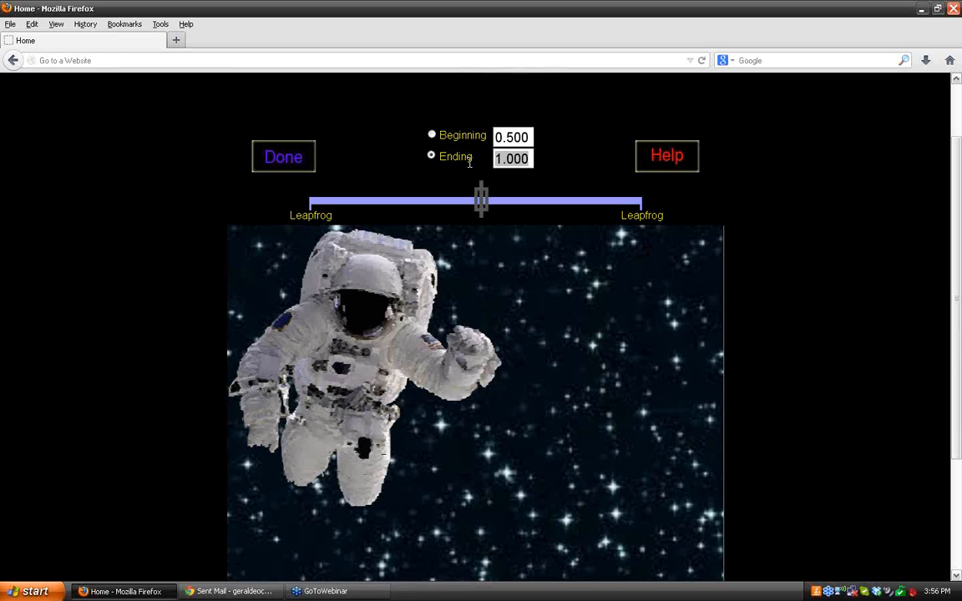
{"action": "type", "text": ".5"}
{"action": "key", "text": "Return"}
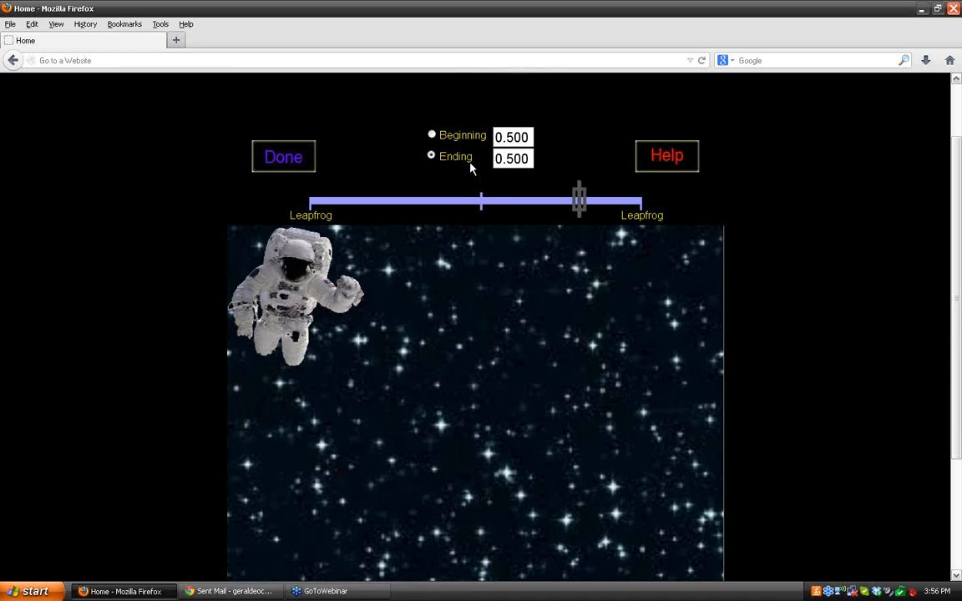
{"action": "left_click", "coordinate": [286, 158]}
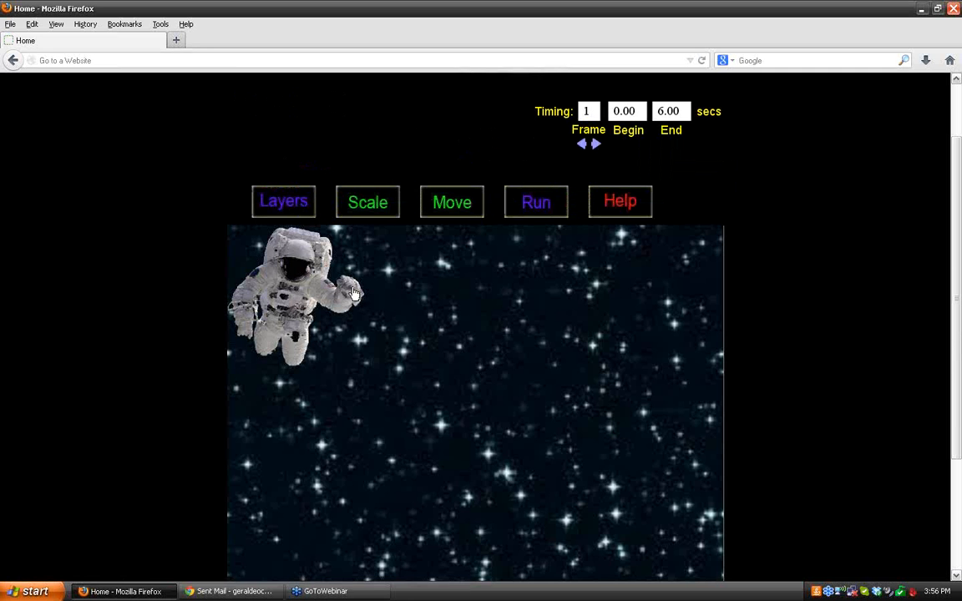
Step: Place the astronaut at the stage's left edge and animate it moving horizontally to the centre in frame 1
{"action": "left_click_drag", "start_coordinate": [354, 292], "coordinate": [237, 427]}
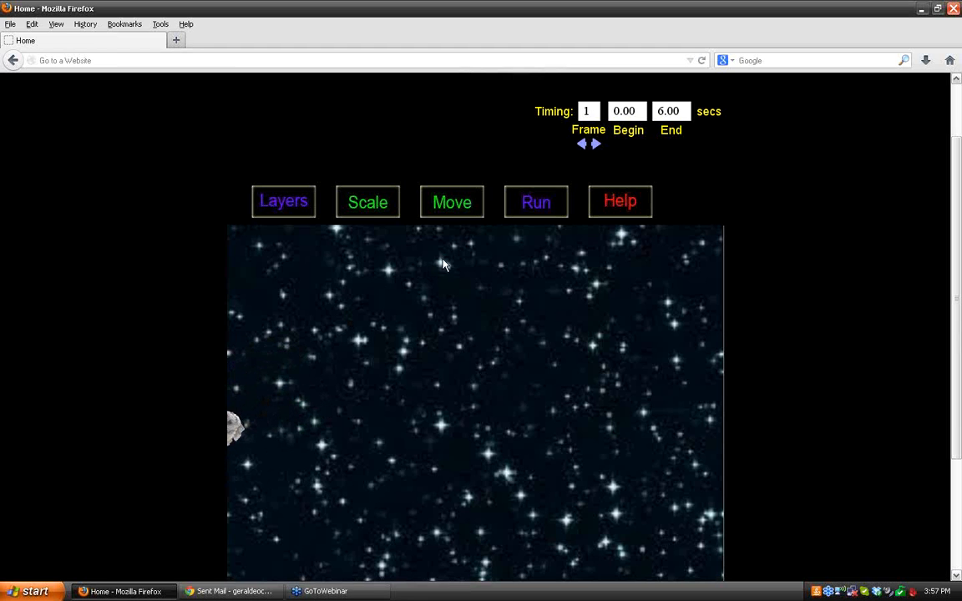
{"action": "left_click", "coordinate": [451, 206]}
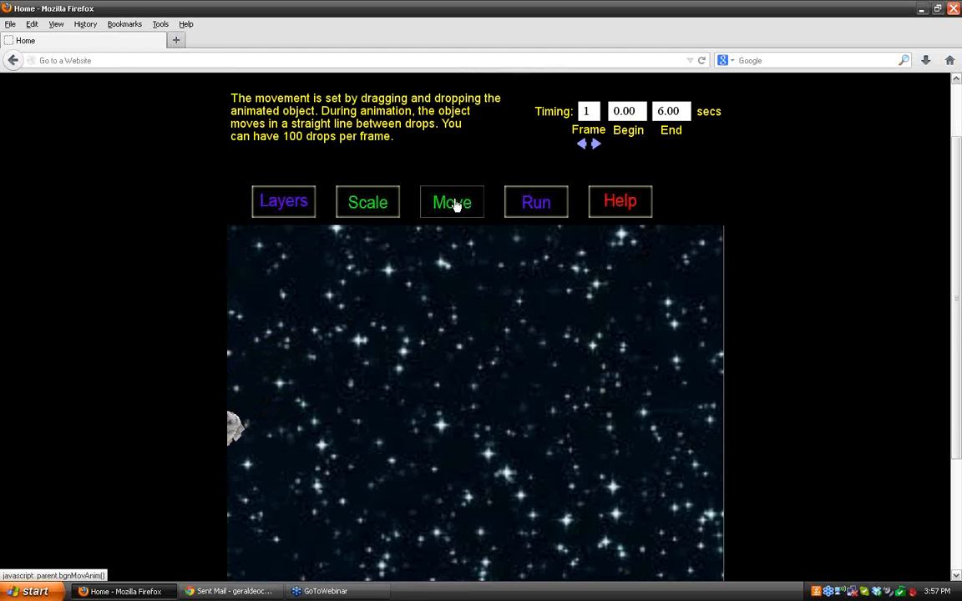
{"action": "left_click", "coordinate": [455, 204]}
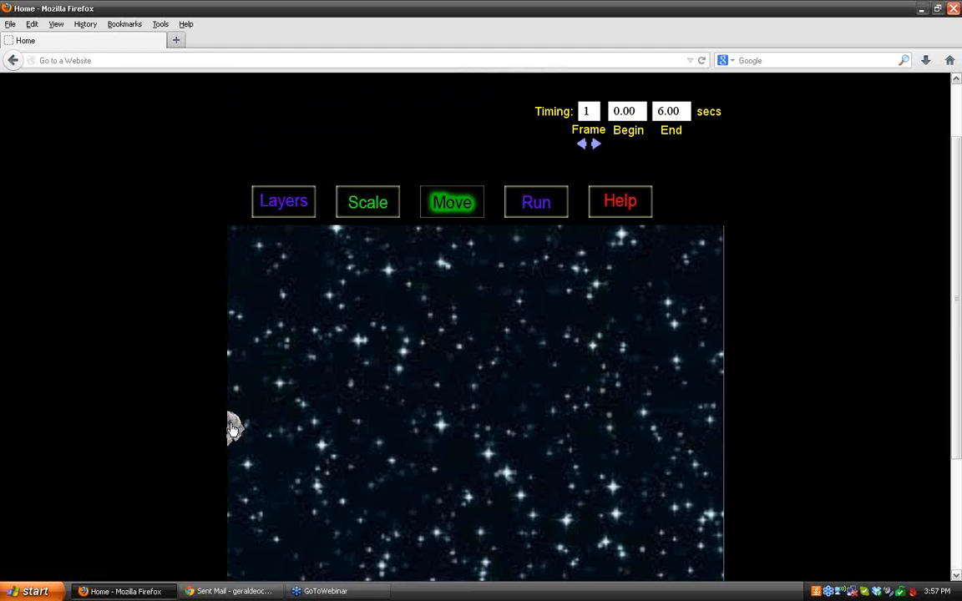
{"action": "left_click_drag", "start_coordinate": [233, 428], "coordinate": [486, 427]}
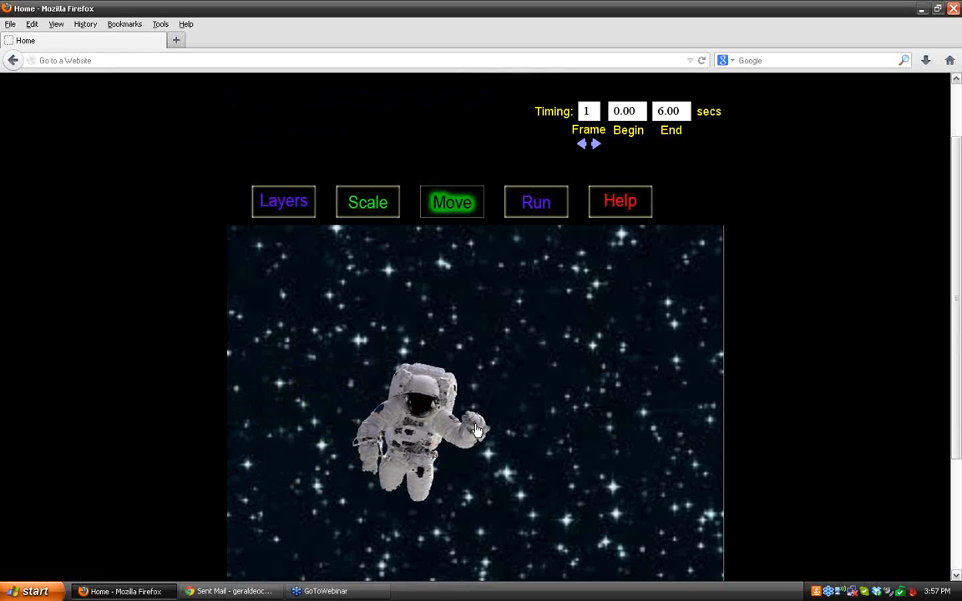
{"action": "left_click", "coordinate": [456, 203]}
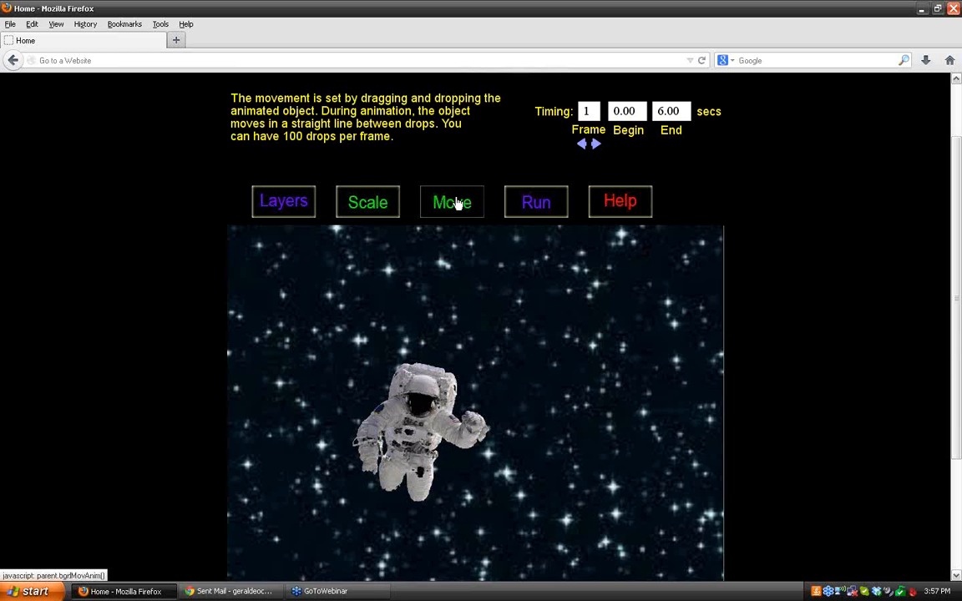
Step: Go to frame 2, select the TIE fighter for scaling and set its beginning scale to 0.040
{"action": "left_click", "coordinate": [596, 146]}
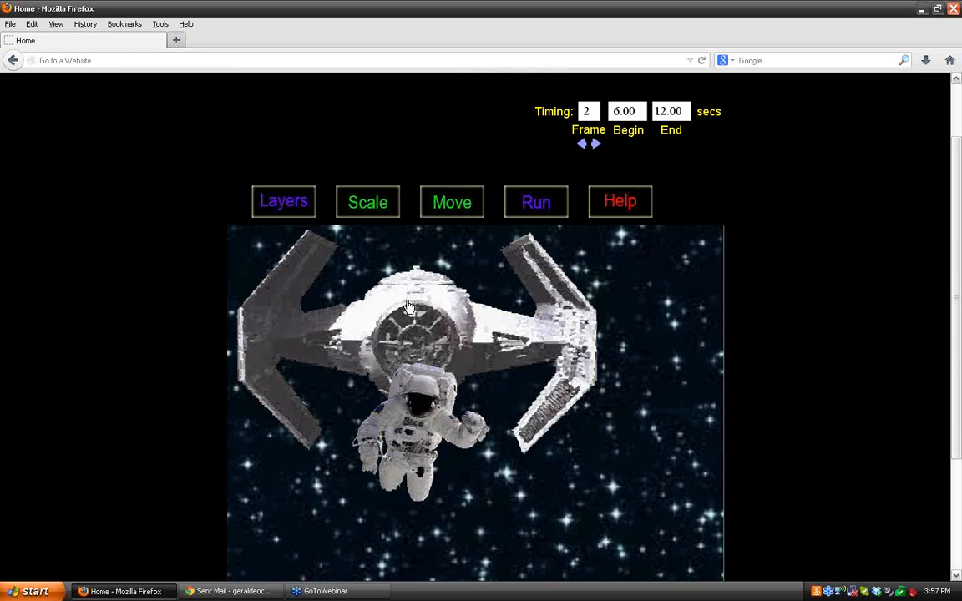
{"action": "left_click", "coordinate": [374, 208]}
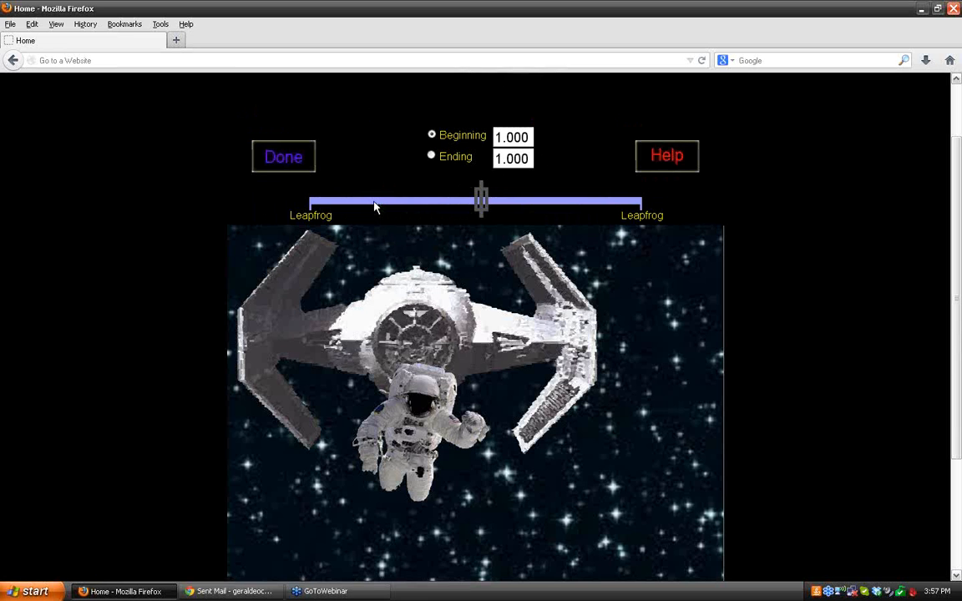
{"action": "left_click", "coordinate": [419, 301]}
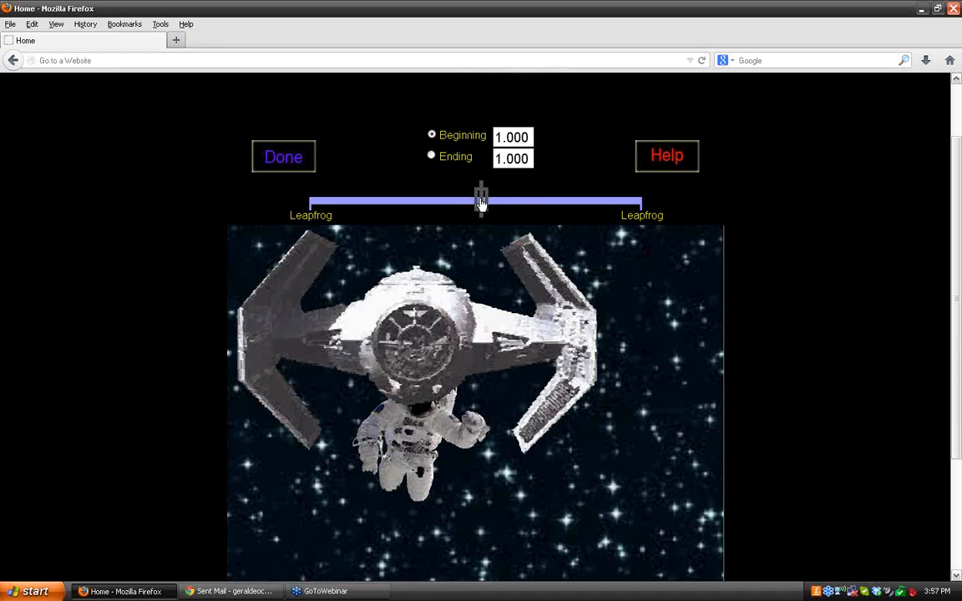
{"action": "left_click_drag", "start_coordinate": [481, 200], "coordinate": [304, 202]}
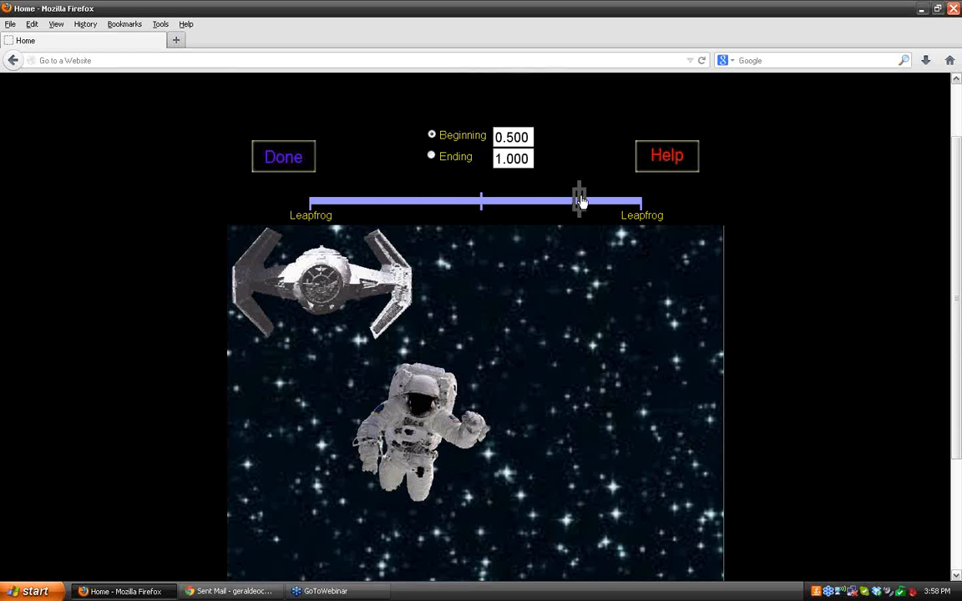
{"action": "left_click_drag", "start_coordinate": [579, 203], "coordinate": [299, 204]}
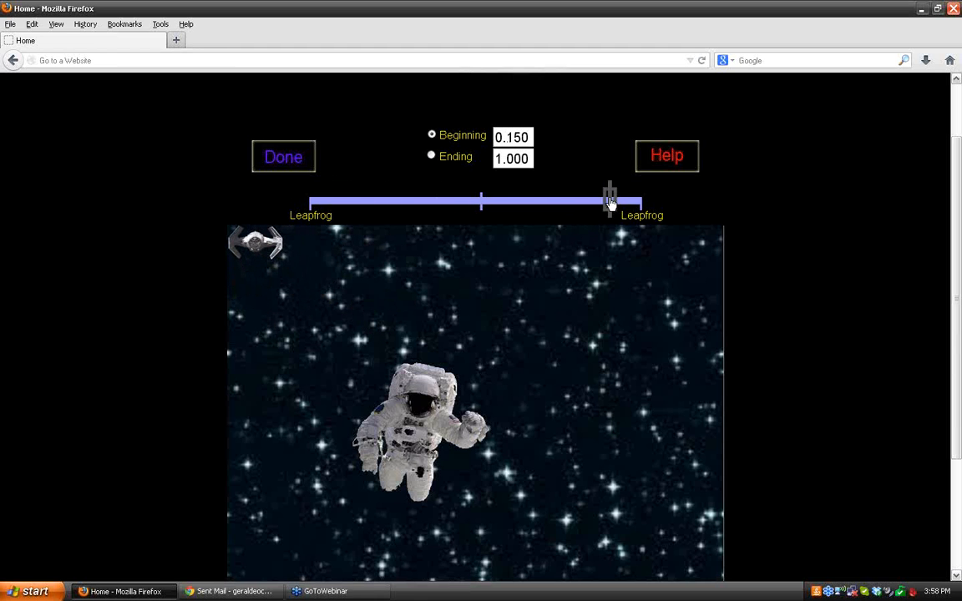
{"action": "left_click_drag", "start_coordinate": [612, 202], "coordinate": [296, 206]}
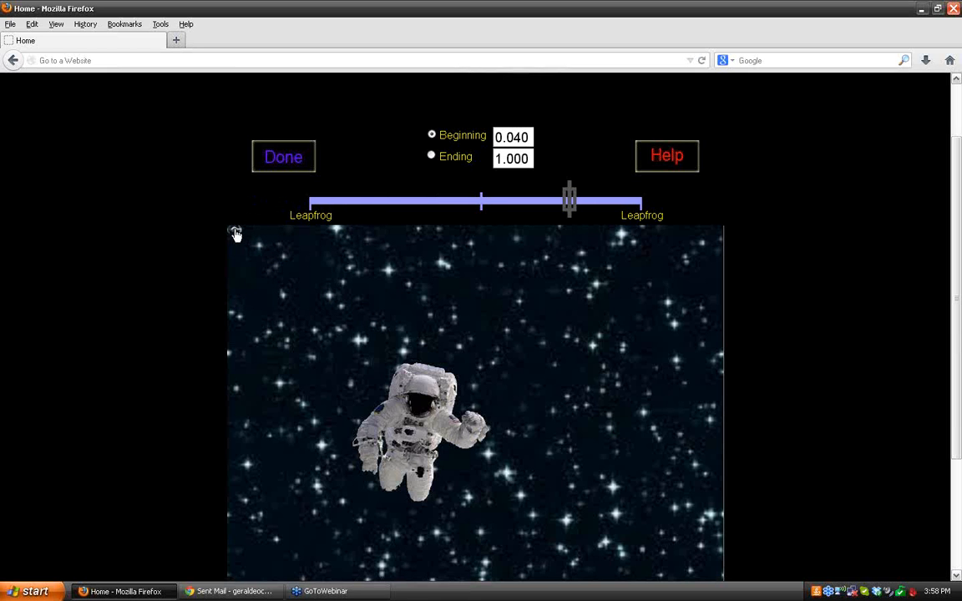
Step: Experiment with the TIE fighter's ending scale slider, returning it to 1.000
{"action": "left_click", "coordinate": [432, 157]}
{"action": "left_click_drag", "start_coordinate": [567, 199], "coordinate": [648, 198]}
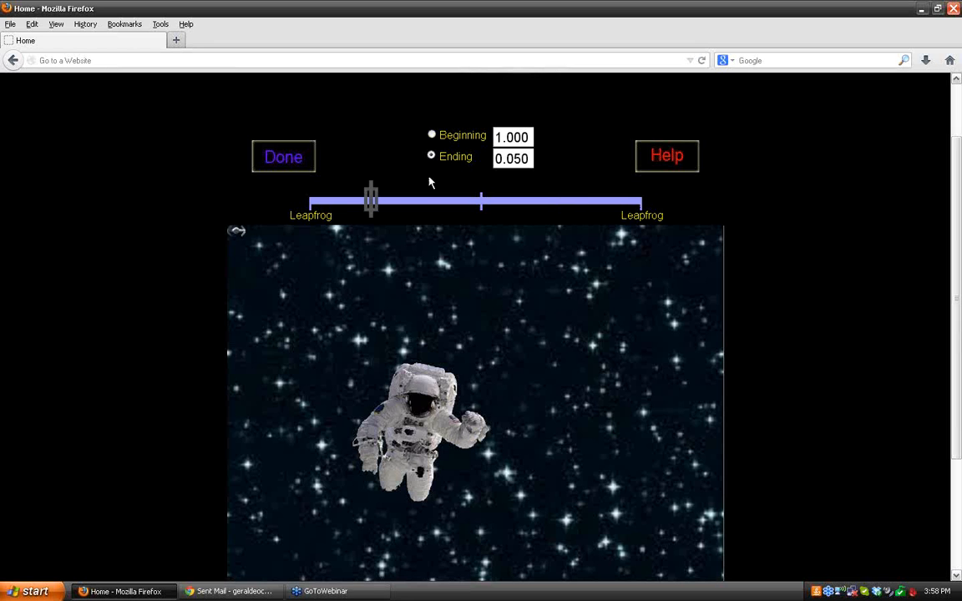
{"action": "left_click_drag", "start_coordinate": [392, 202], "coordinate": [645, 199]}
{"action": "left_click_drag", "start_coordinate": [346, 205], "coordinate": [639, 203]}
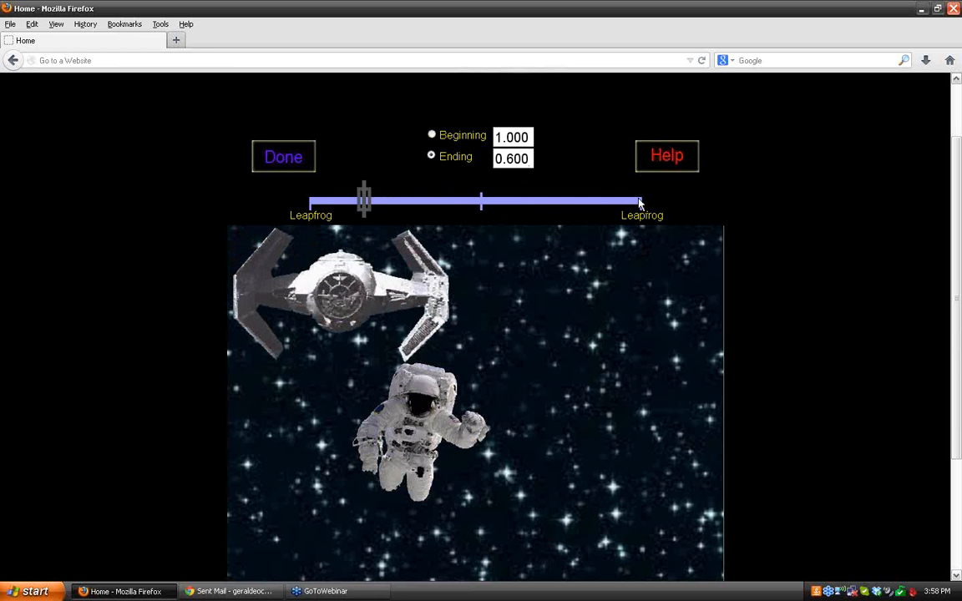
{"action": "left_click_drag", "start_coordinate": [364, 201], "coordinate": [476, 200]}
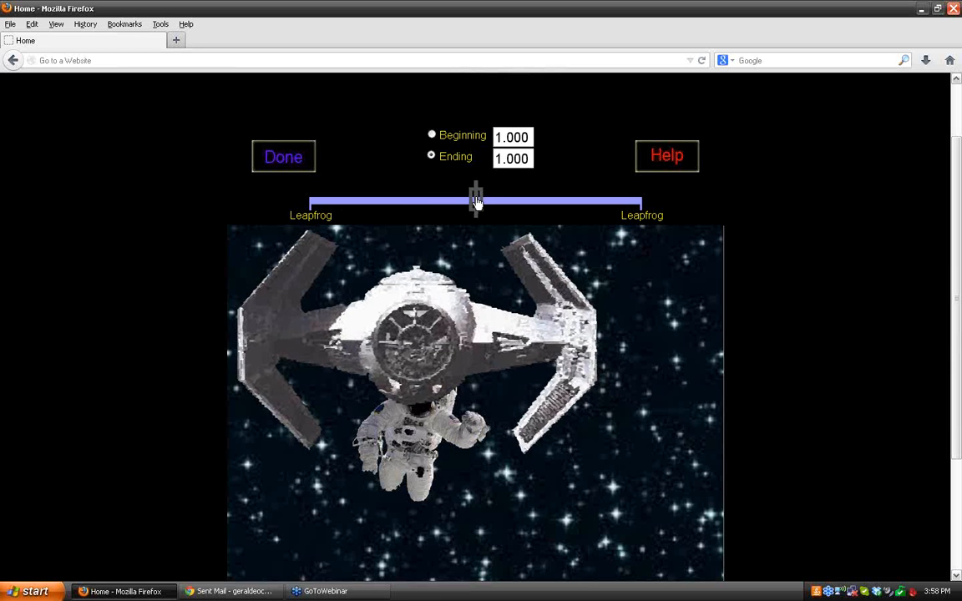
Step: Set the TIE fighter's beginning scale back to 0.040 on the slider
{"action": "left_click", "coordinate": [431, 136]}
{"action": "left_click", "coordinate": [305, 200]}
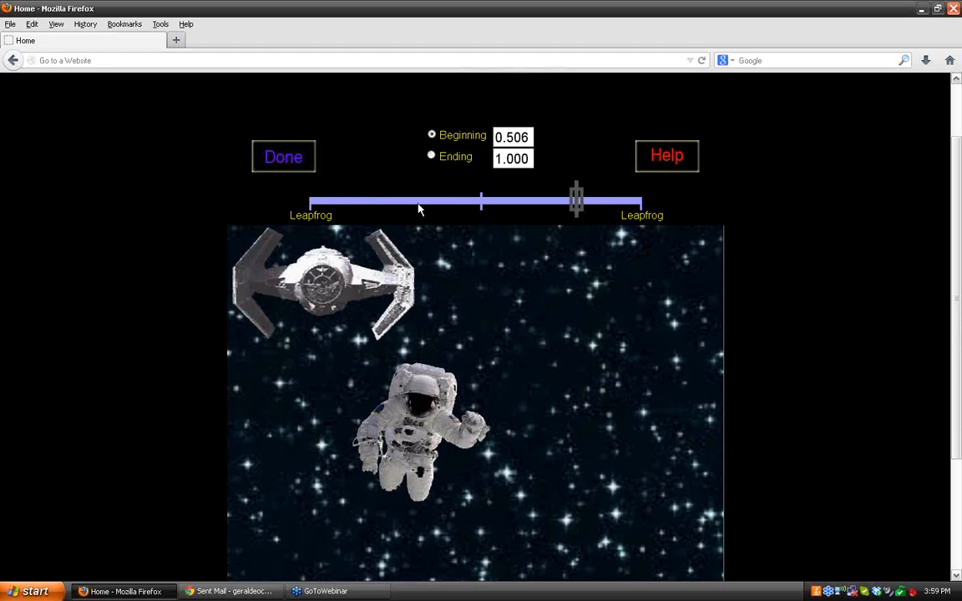
{"action": "left_click", "coordinate": [321, 200]}
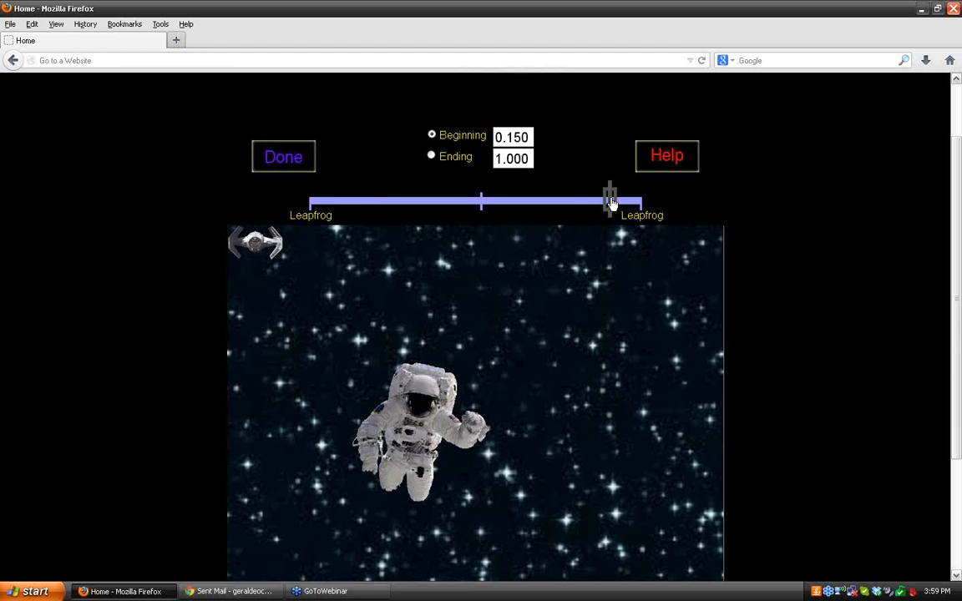
{"action": "left_click_drag", "start_coordinate": [612, 200], "coordinate": [289, 194]}
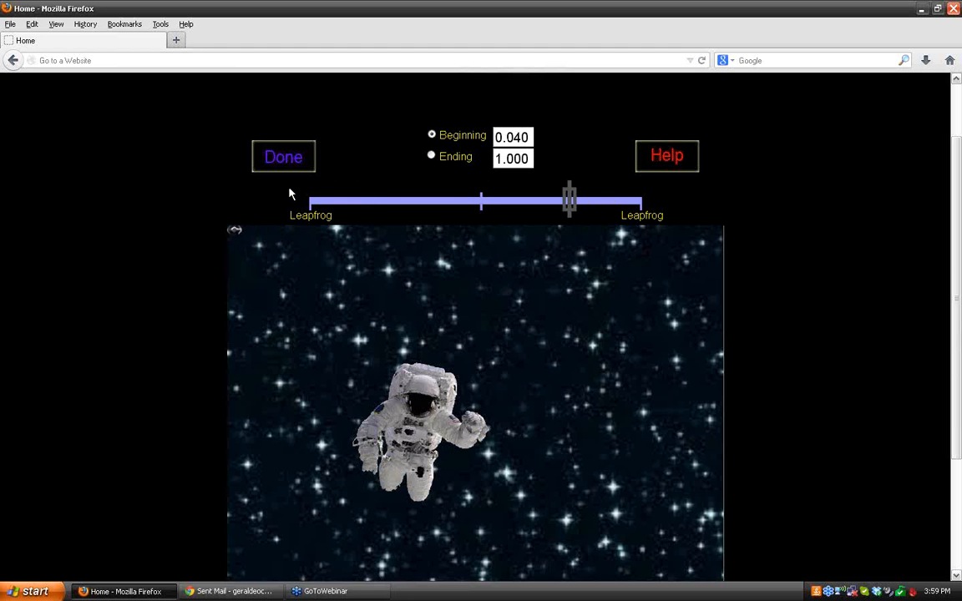
Step: Preview the beginning and ending scale states and try to close the scale dialog
{"action": "left_click", "coordinate": [430, 157]}
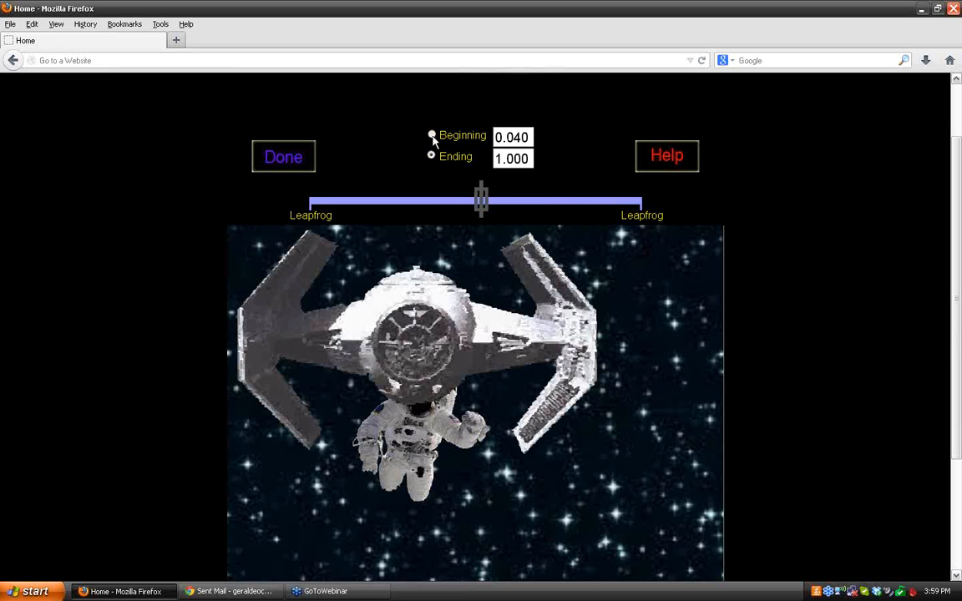
{"action": "left_click", "coordinate": [431, 136]}
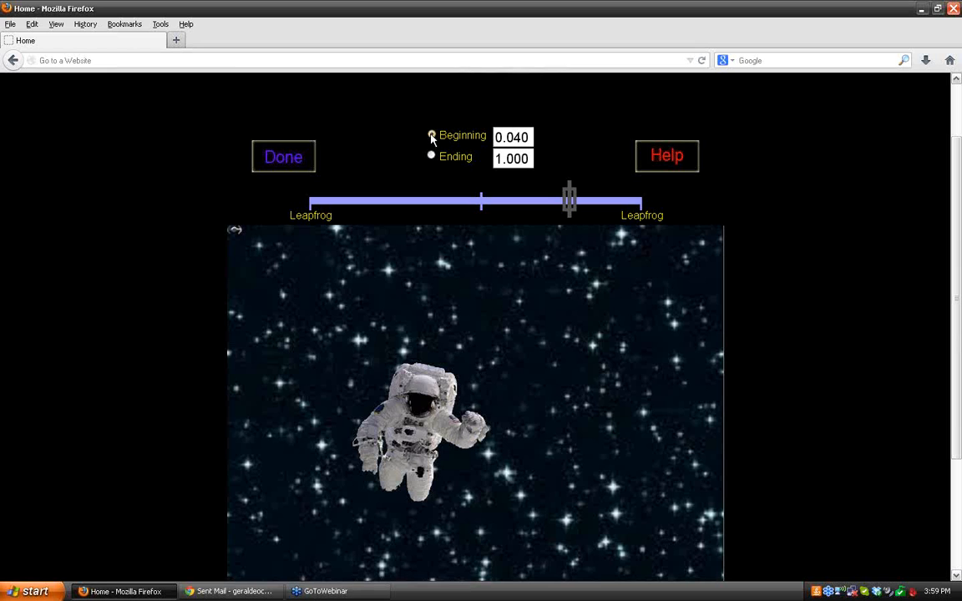
{"action": "left_click", "coordinate": [286, 162]}
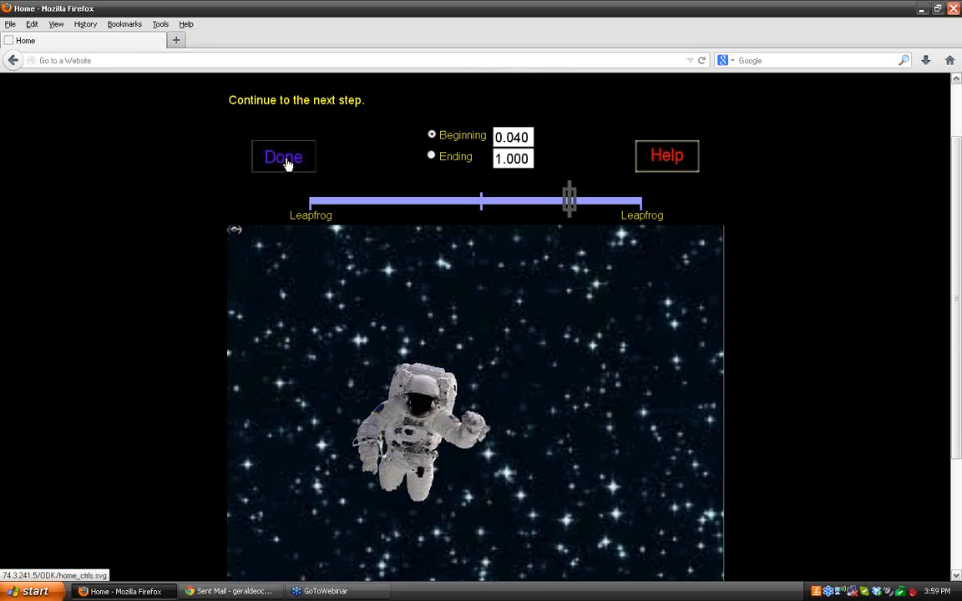
{"action": "left_click", "coordinate": [284, 161]}
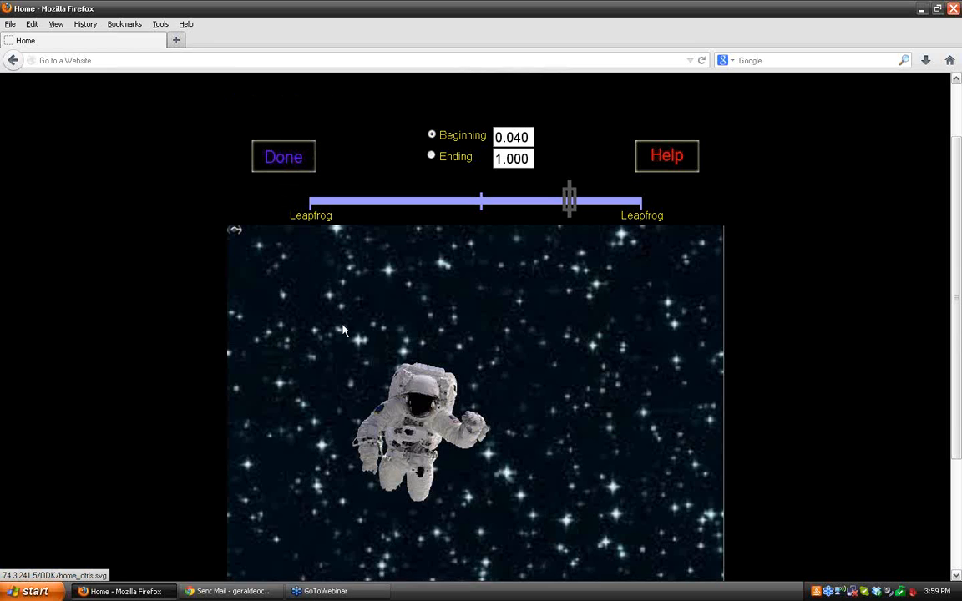
Step: Select the astronaut in the scale dialog, set its beginning scale to 0.500 and close the dialog
{"action": "left_click", "coordinate": [430, 416]}
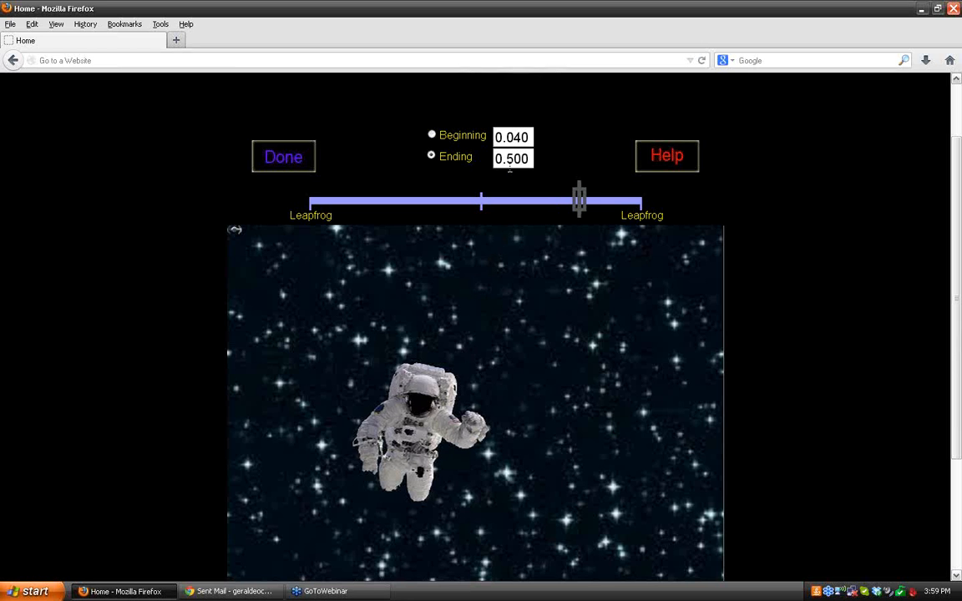
{"action": "left_click", "coordinate": [529, 137]}
{"action": "left_click", "coordinate": [431, 135]}
{"action": "left_click", "coordinate": [284, 158]}
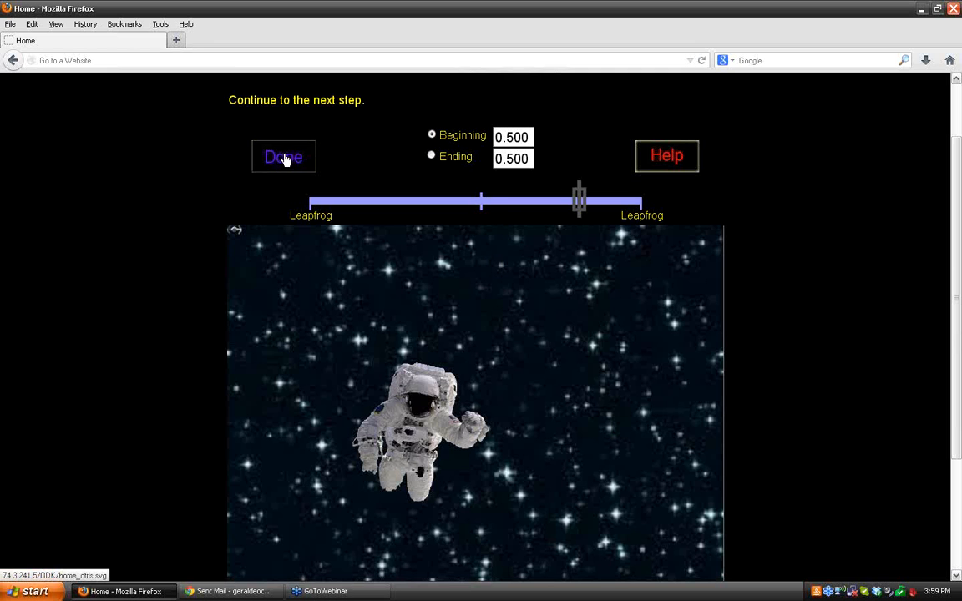
{"action": "left_click", "coordinate": [284, 160]}
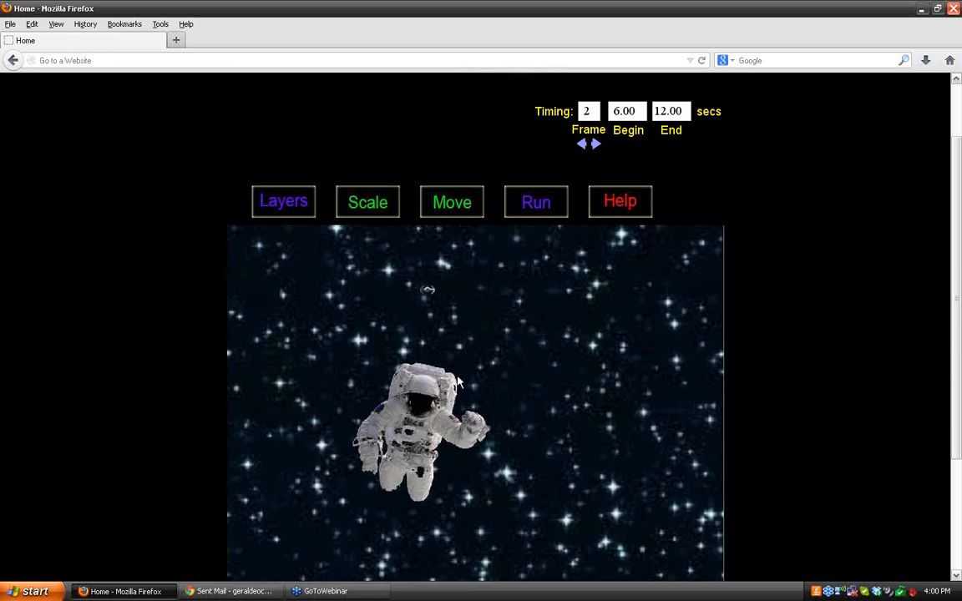
Step: Animate the astronaut moving from the centre to the right edge in frame 2, then run the animation
{"action": "left_click", "coordinate": [454, 207]}
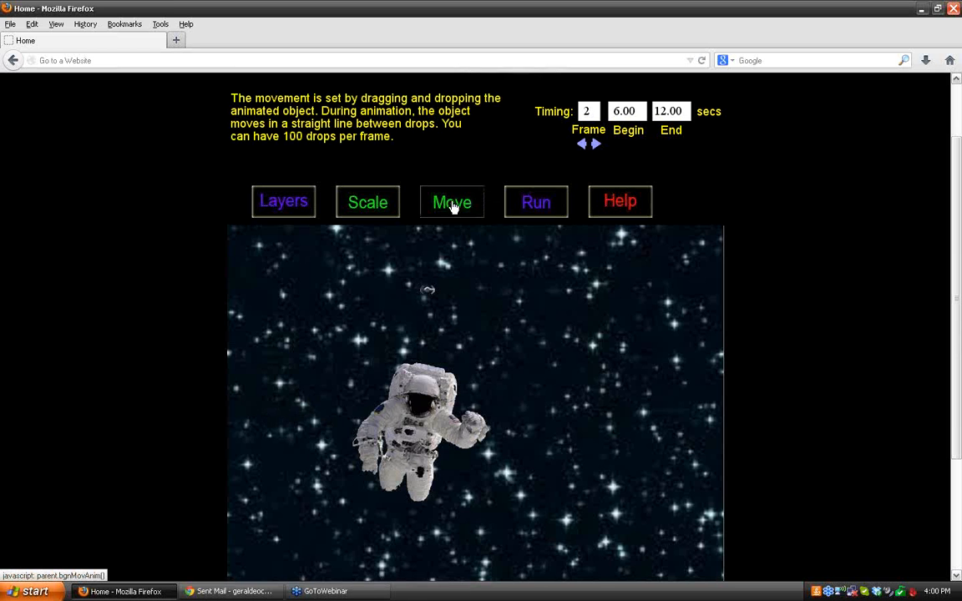
{"action": "left_click", "coordinate": [453, 206]}
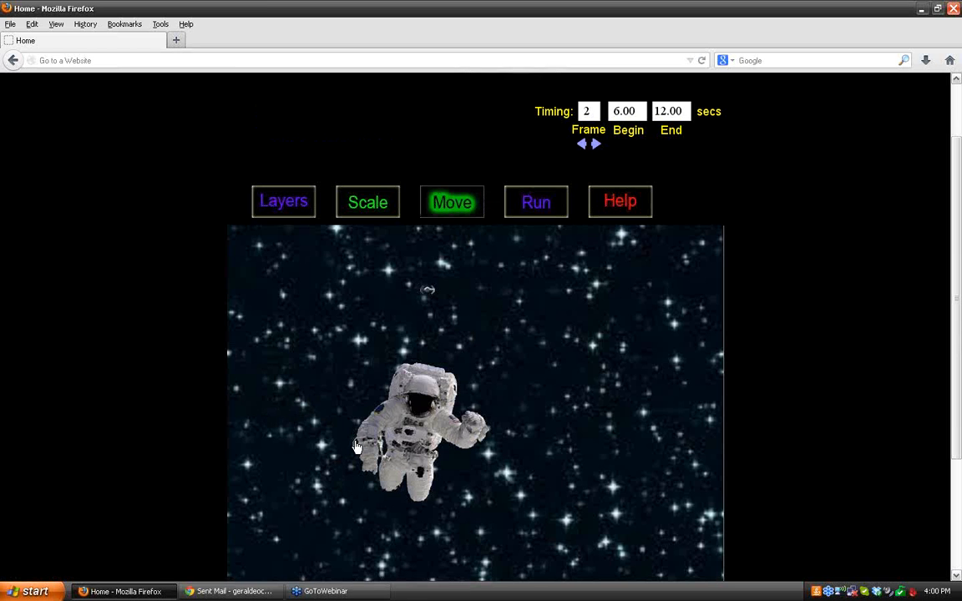
{"action": "left_click_drag", "start_coordinate": [355, 447], "coordinate": [647, 442]}
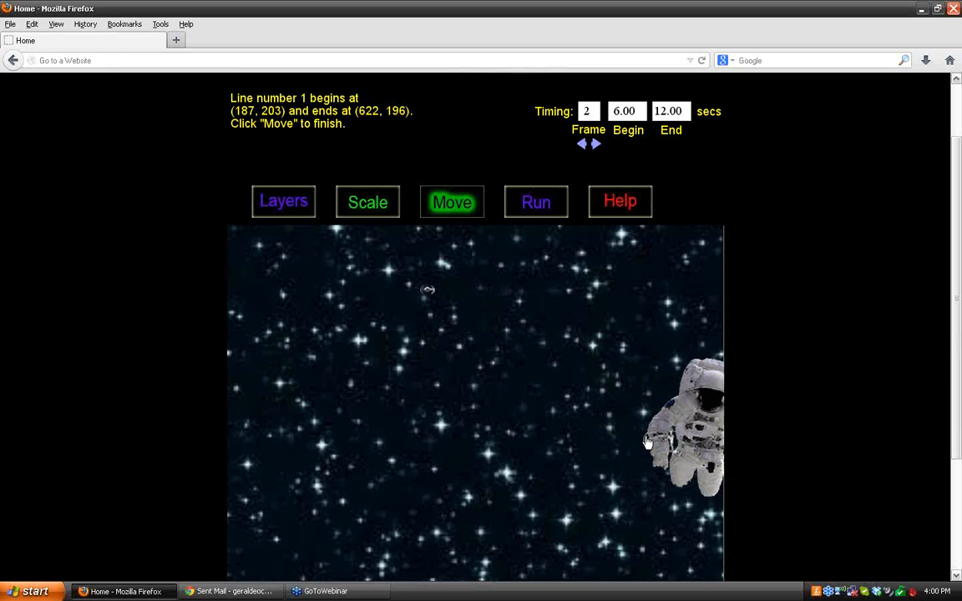
{"action": "left_click", "coordinate": [451, 203]}
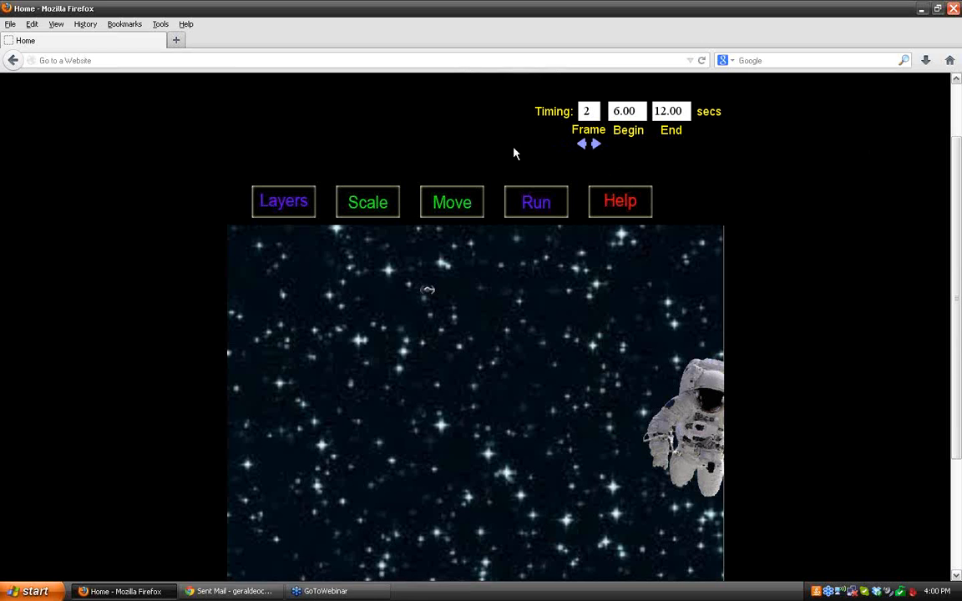
{"action": "left_click", "coordinate": [538, 206]}
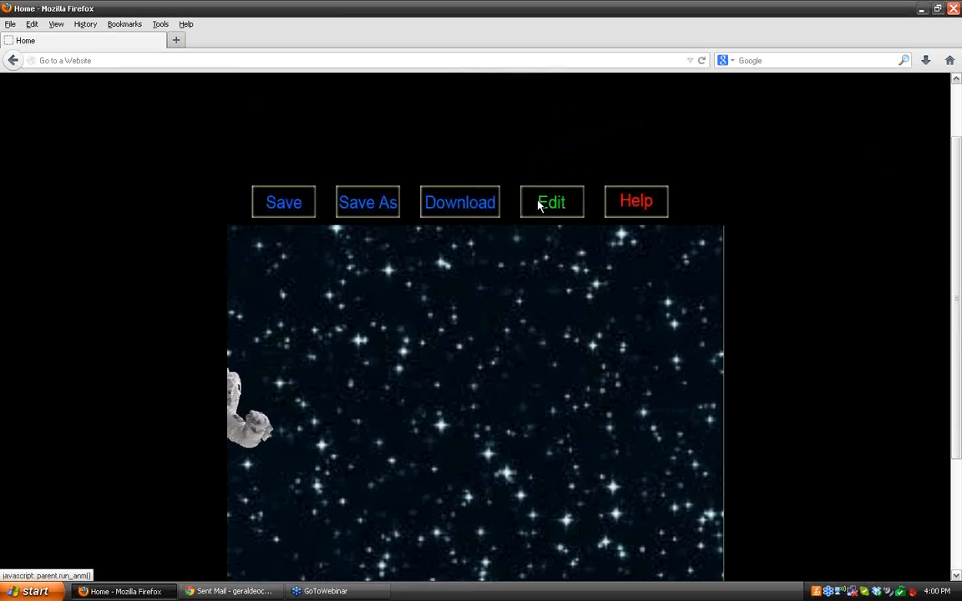